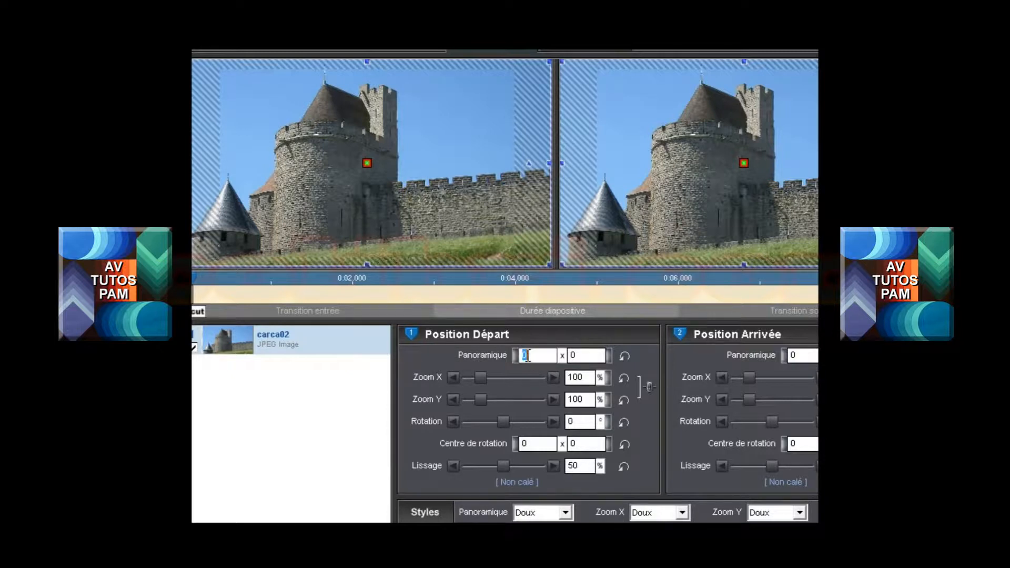
Try Position Départ pans of 12 × 12 and -12 × 12 on the carca02 layer, and reset the pan to 0
{"action": "type", "text": "12"}
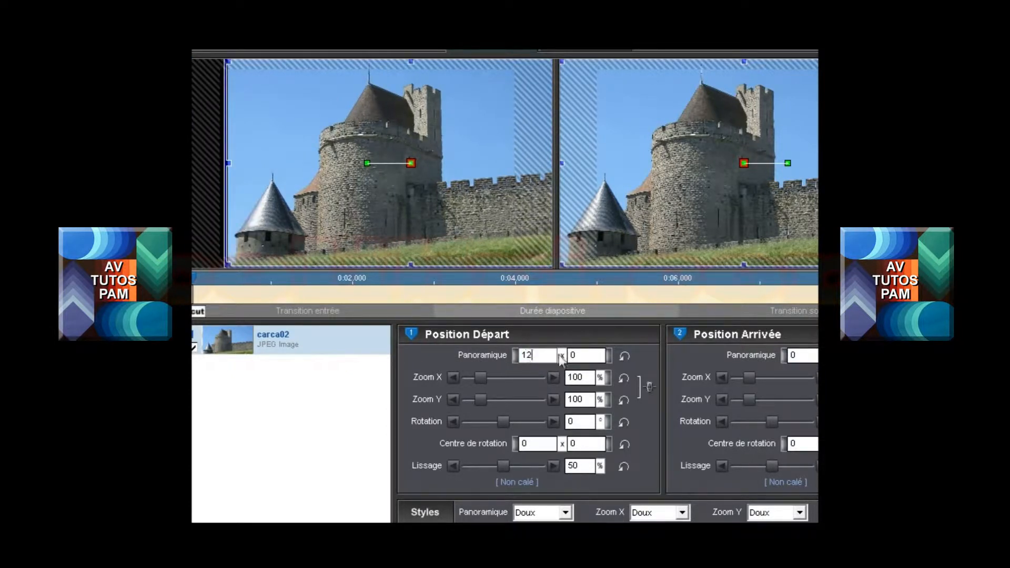
{"action": "key", "text": "Tab"}
{"action": "type", "text": "12"}
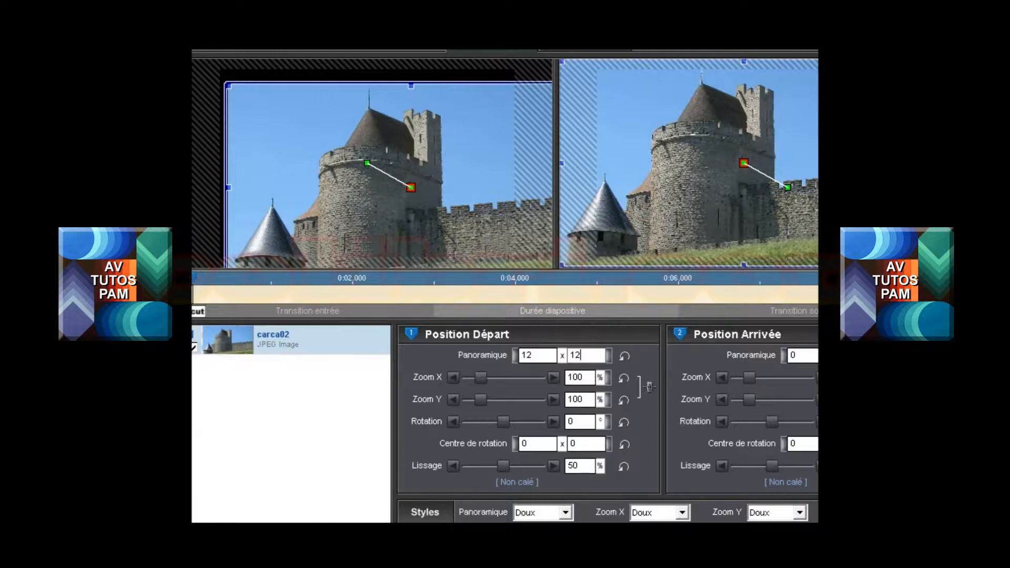
{"action": "double_click", "coordinate": [533, 356]}
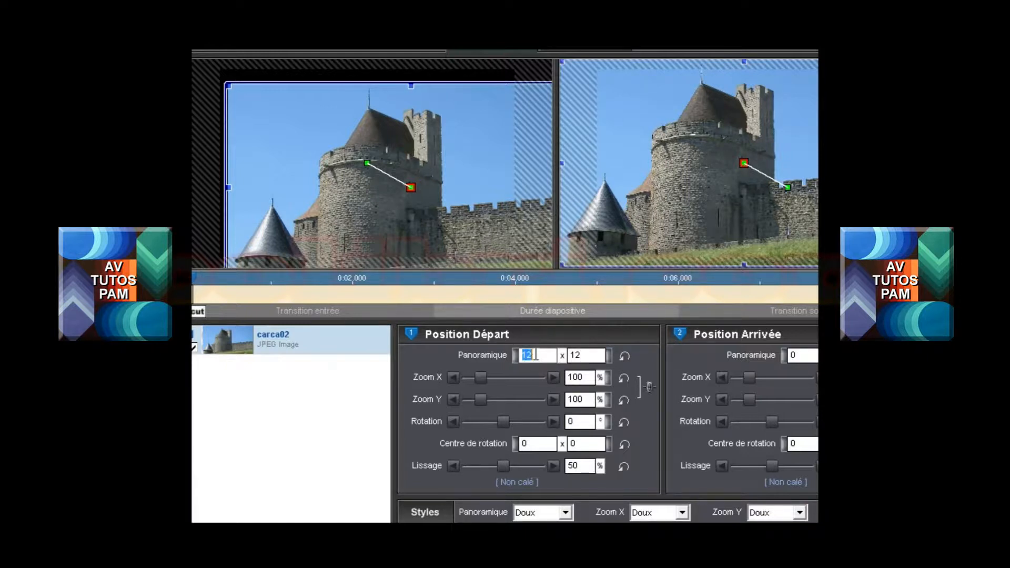
{"action": "type", "text": "-12"}
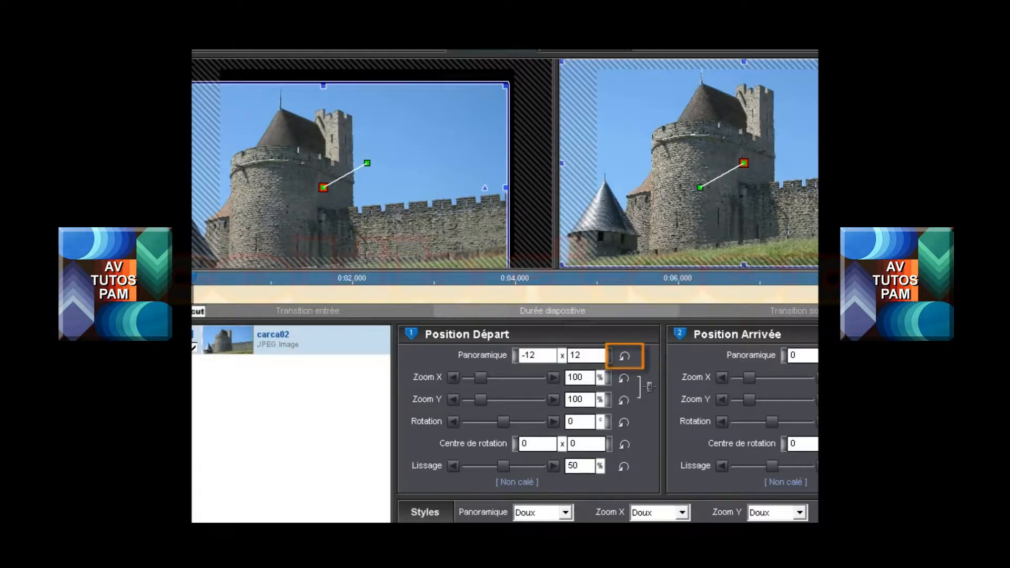
{"action": "left_click", "coordinate": [626, 358]}
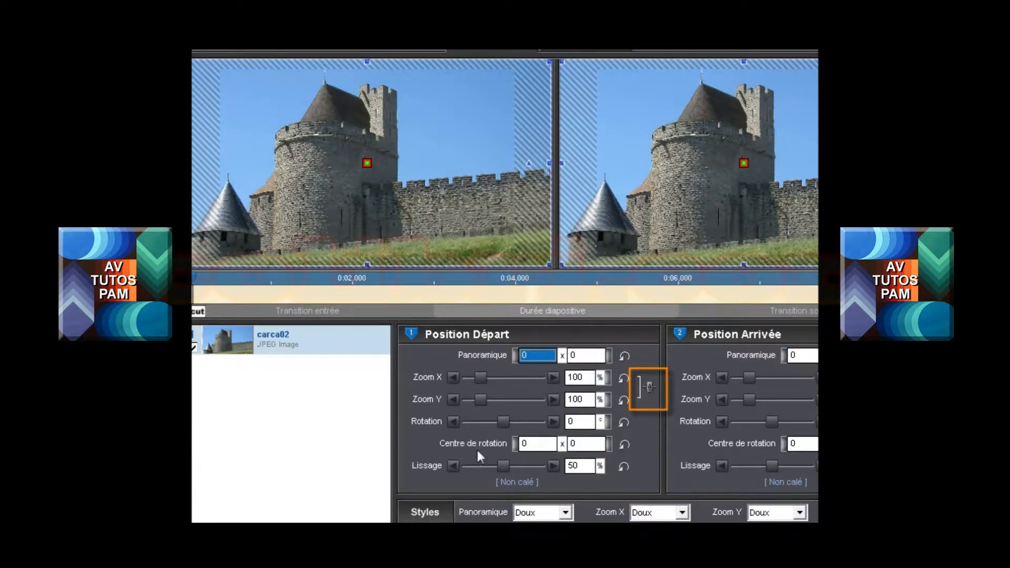
Try linked Zoom X and Zoom Y values of 130% and 50% for the start position
{"action": "mouse_move", "coordinate": [479, 400]}
{"action": "left_mouse_down"}
{"action": "mouse_move", "coordinate": [521, 401]}
{"action": "mouse_move", "coordinate": [464, 403]}
{"action": "mouse_move", "coordinate": [484, 401]}
{"action": "left_mouse_up"}
{"action": "left_click", "coordinate": [581, 399]}
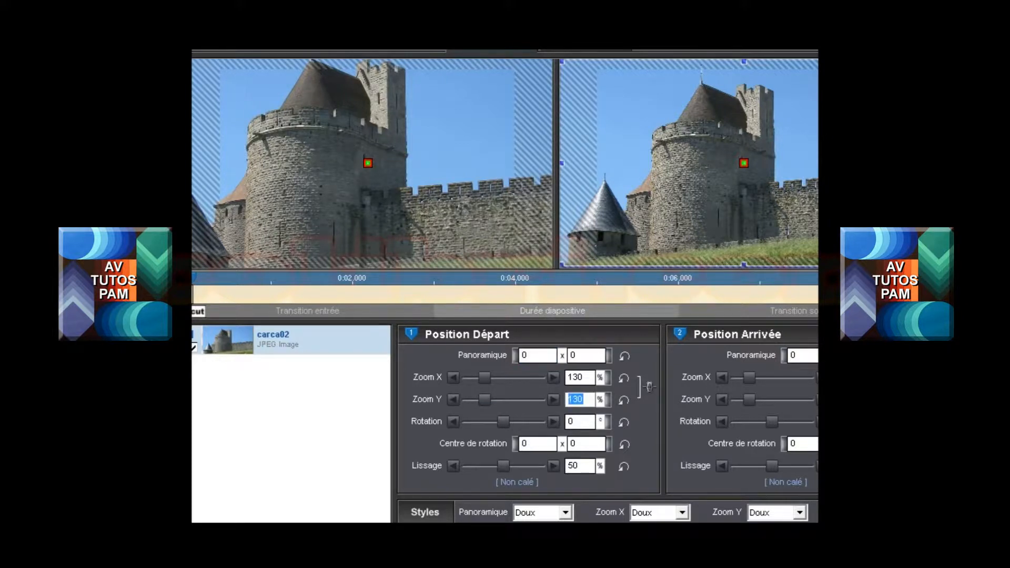
{"action": "type", "text": "50"}
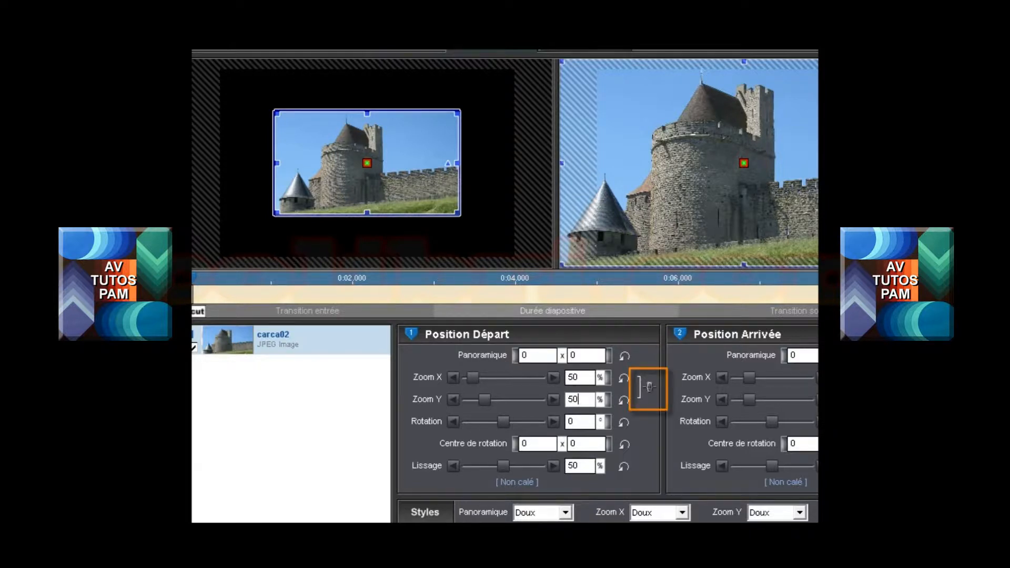
Unlink the start zoom axes, try Zoom X at 125% and Zoom Y at 63%, and reset both to 100%
{"action": "left_click", "coordinate": [649, 384]}
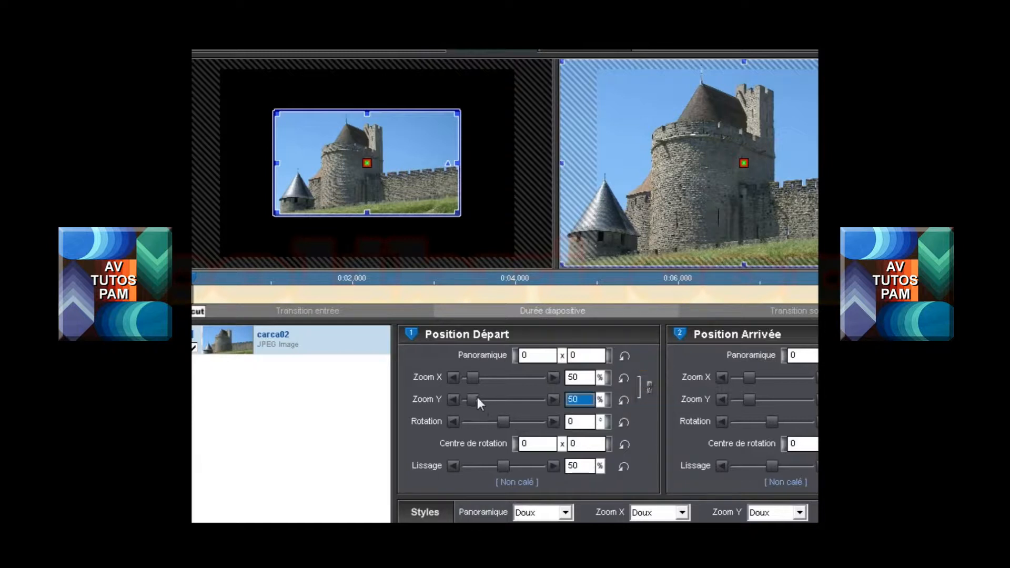
{"action": "mouse_move", "coordinate": [472, 398]}
{"action": "left_mouse_down"}
{"action": "mouse_move", "coordinate": [497, 400]}
{"action": "mouse_move", "coordinate": [475, 400]}
{"action": "mouse_move", "coordinate": [491, 400]}
{"action": "mouse_move", "coordinate": [477, 399]}
{"action": "mouse_move", "coordinate": [513, 377]}
{"action": "mouse_move", "coordinate": [484, 378]}
{"action": "mouse_move", "coordinate": [500, 400]}
{"action": "mouse_move", "coordinate": [476, 400]}
{"action": "left_mouse_up"}
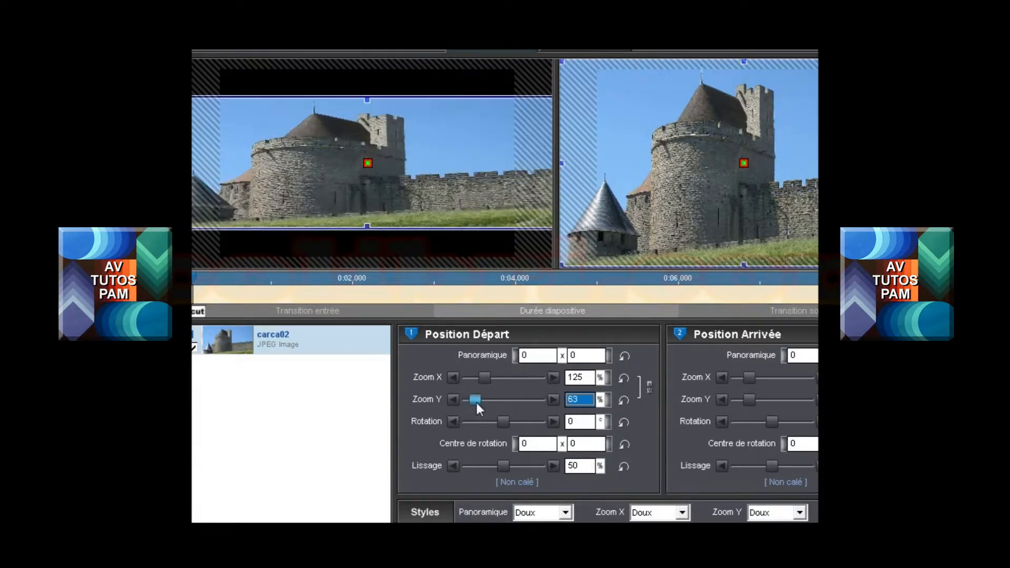
{"action": "left_click", "coordinate": [625, 401]}
{"action": "left_click", "coordinate": [623, 376]}
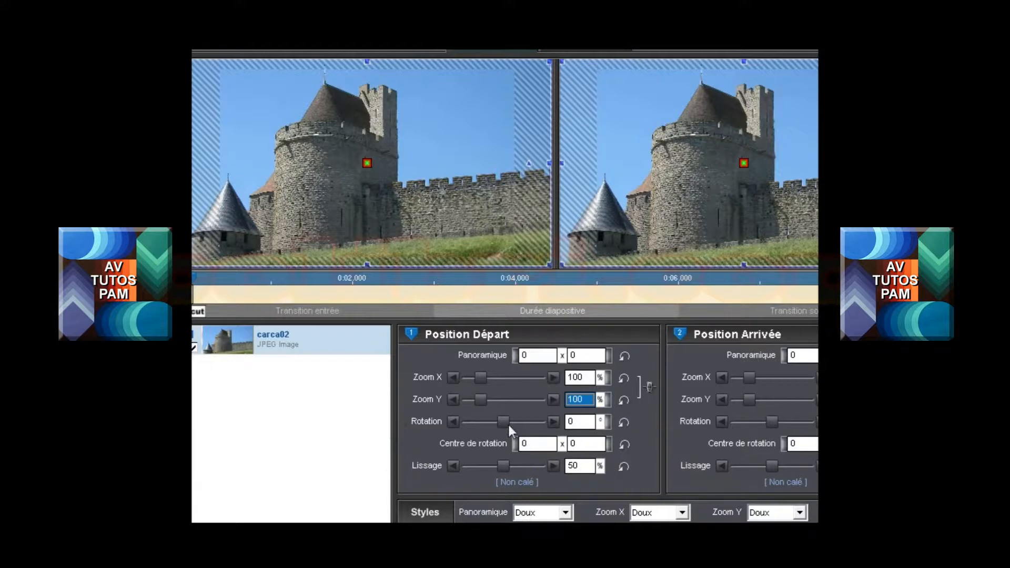
Try rotating the start image, reset its rotation, and set the linked start zoom to 50%
{"action": "mouse_move", "coordinate": [504, 422]}
{"action": "left_mouse_down"}
{"action": "mouse_move", "coordinate": [454, 431]}
{"action": "mouse_move", "coordinate": [553, 432]}
{"action": "mouse_move", "coordinate": [490, 430]}
{"action": "left_mouse_up"}
{"action": "left_click", "coordinate": [624, 422]}
{"action": "type", "text": "50"}
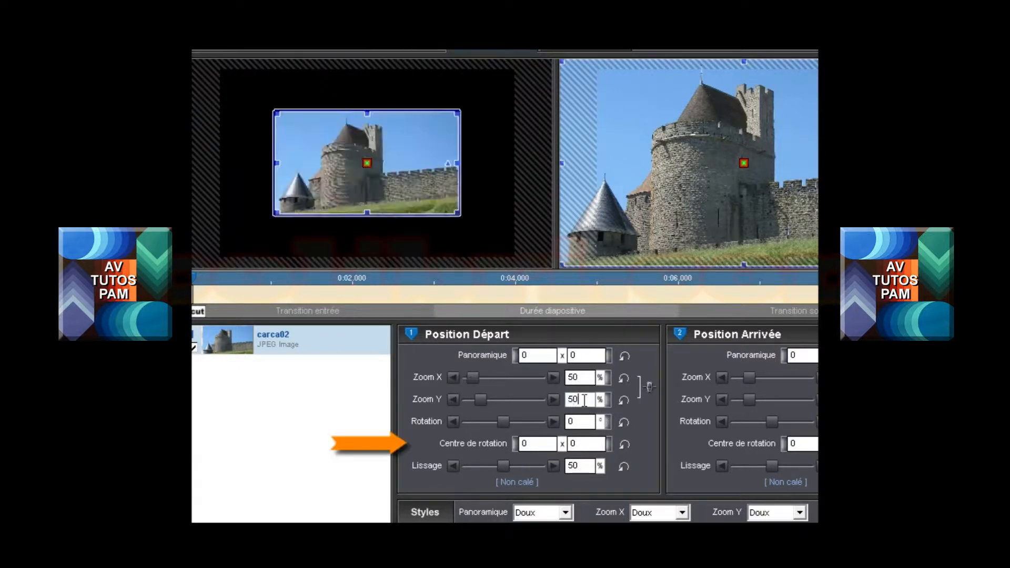
Try a start rotation of 345° around a rotation centre at -30 × 0, and reset both settings
{"action": "left_click", "coordinate": [525, 445]}
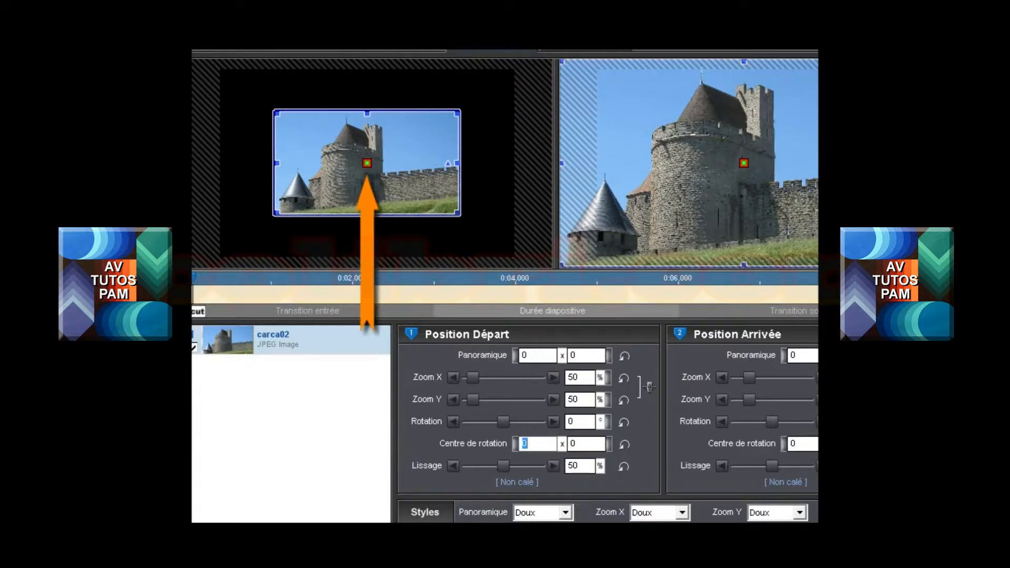
{"action": "type", "text": "-30"}
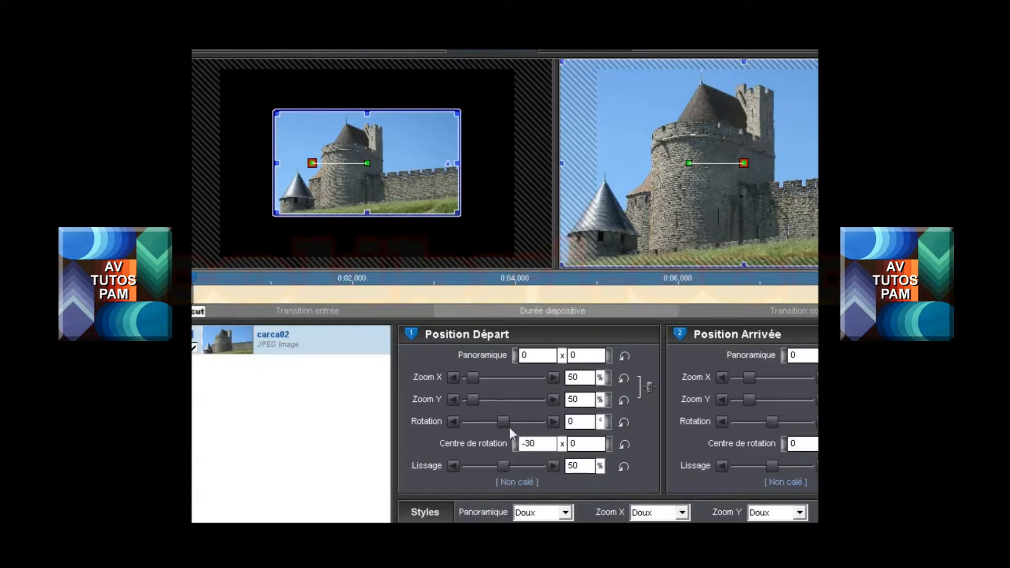
{"action": "left_click_drag", "start_coordinate": [503, 421], "coordinate": [547, 429]}
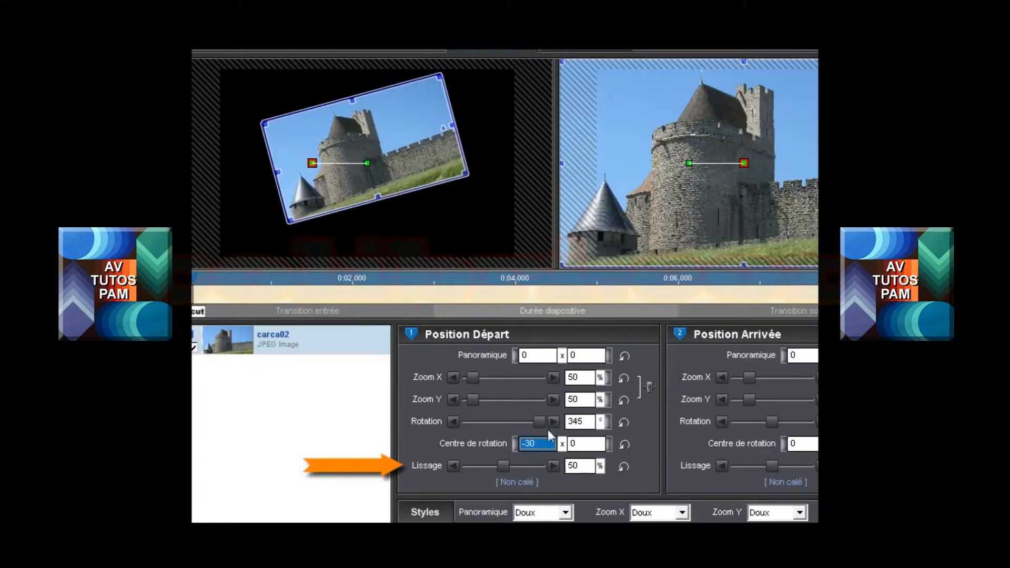
{"action": "left_click", "coordinate": [625, 445]}
{"action": "left_click", "coordinate": [623, 422]}
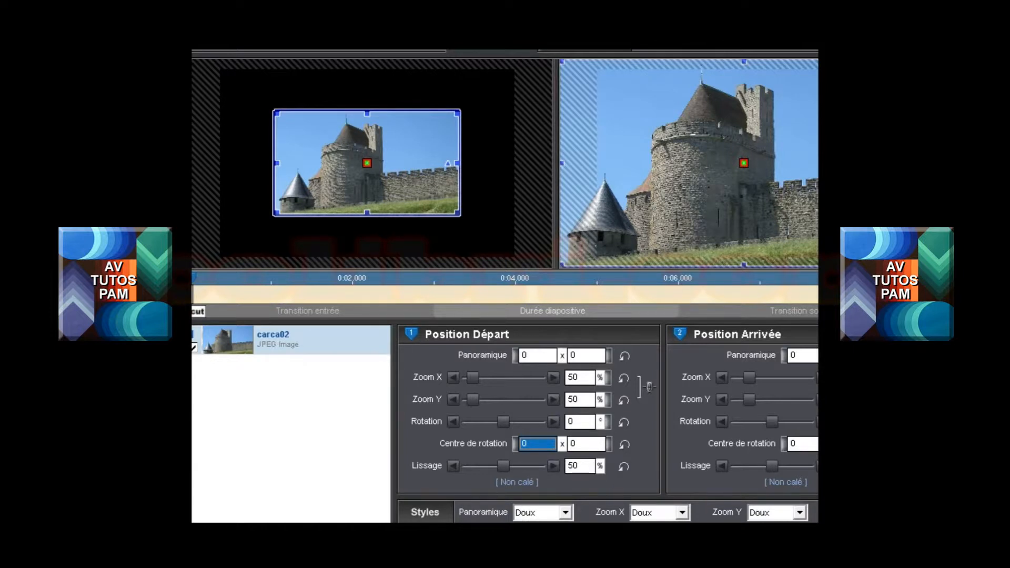
Set the Panoramique and linked Zoom X/Y movement styles to Linéaire
{"action": "left_click", "coordinate": [567, 513]}
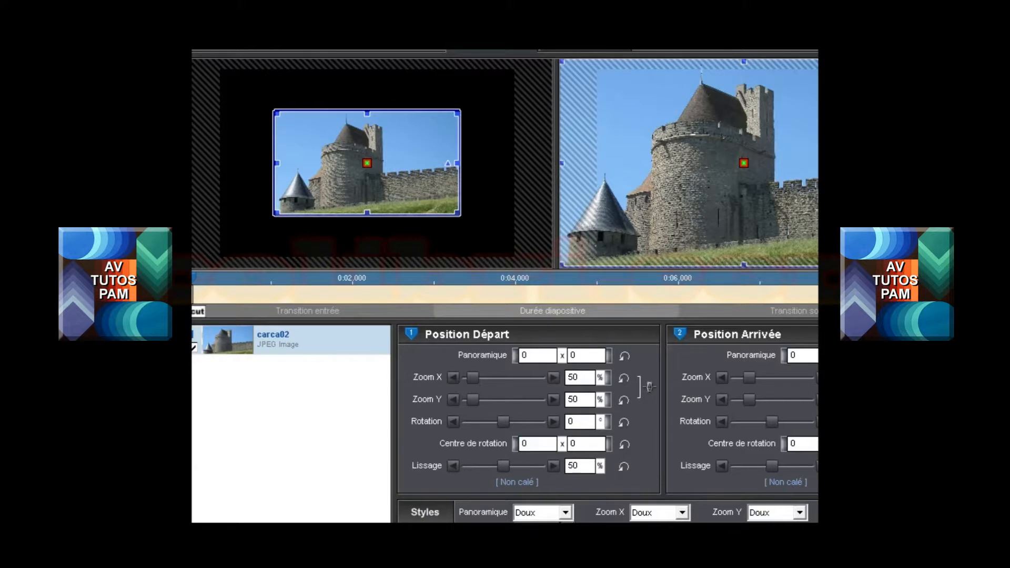
{"action": "key", "text": "Down"}
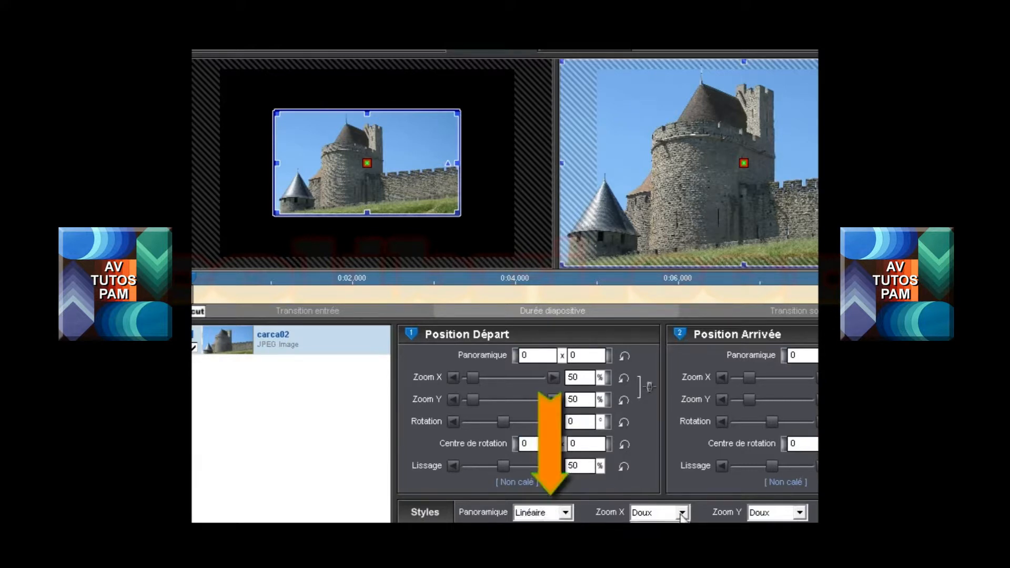
{"action": "left_click", "coordinate": [652, 526]}
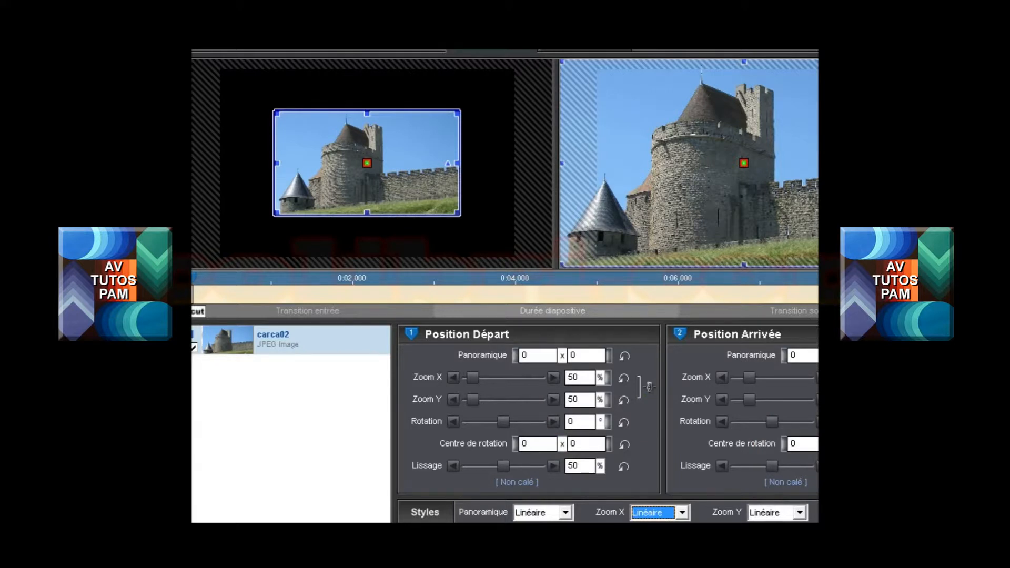
Switch the Panoramique and linked Zoom X/Y movement styles to Doux
{"action": "left_click", "coordinate": [567, 519]}
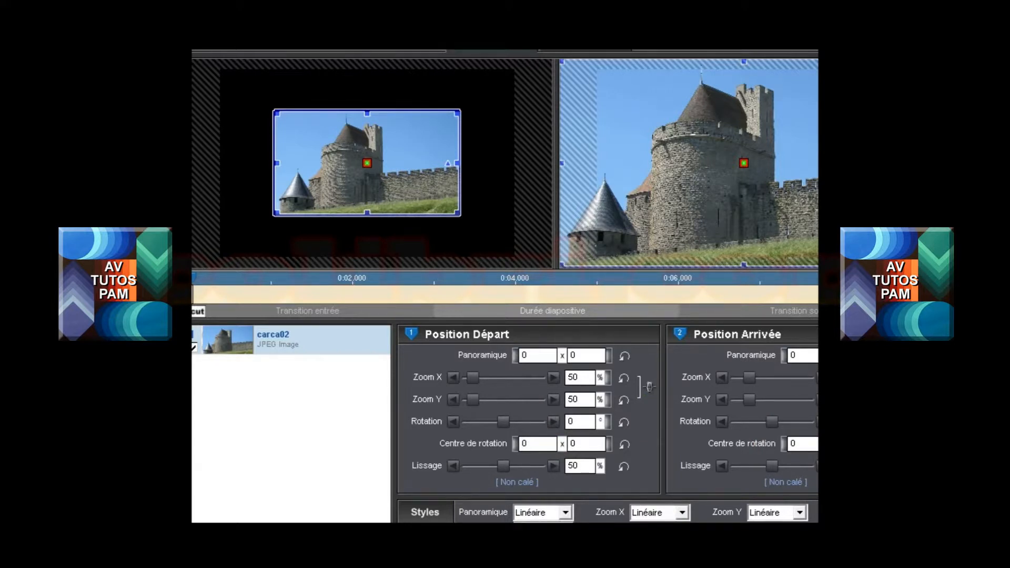
{"action": "left_click", "coordinate": [538, 529]}
{"action": "left_click", "coordinate": [683, 514]}
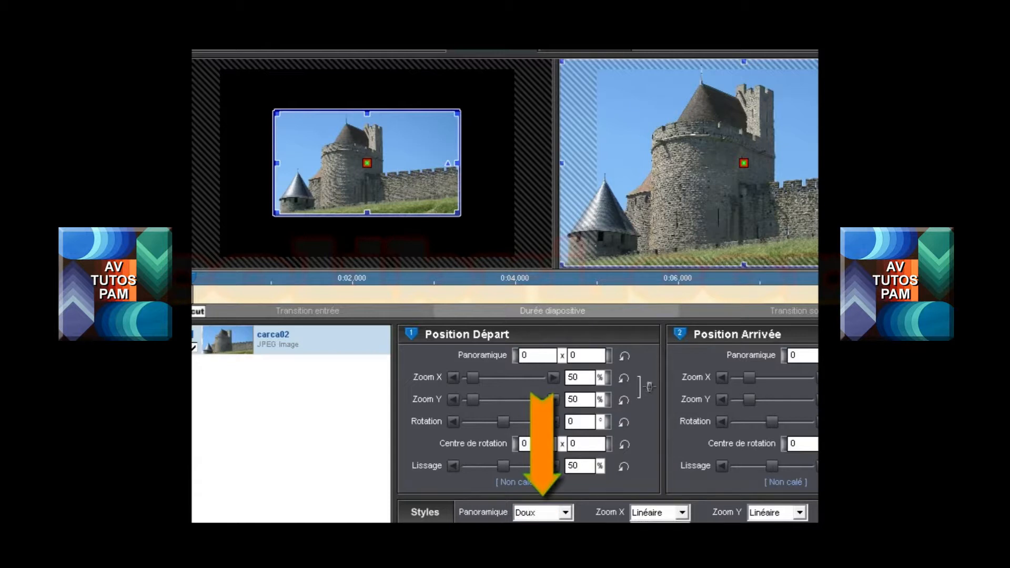
{"action": "left_click", "coordinate": [652, 530]}
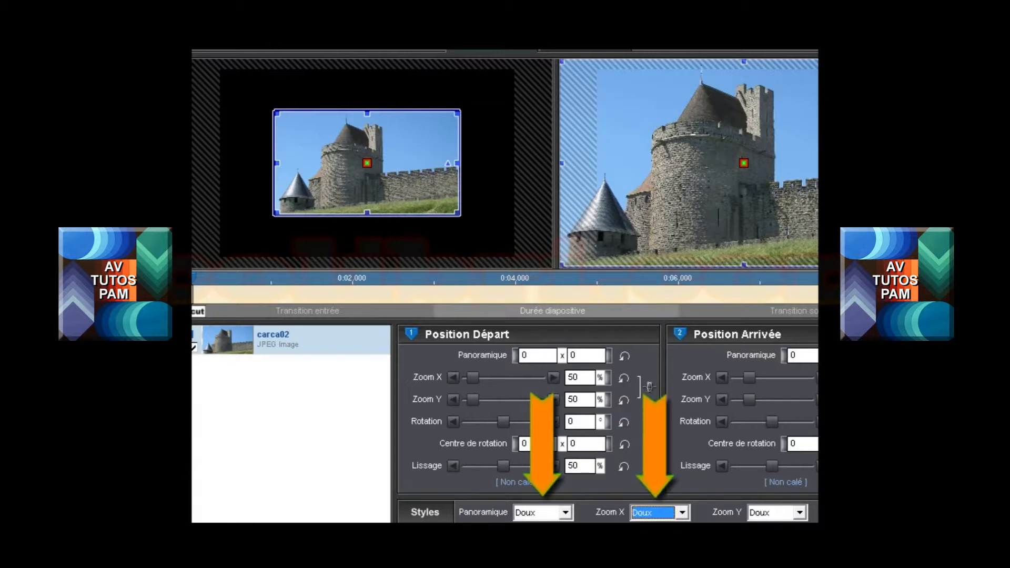
Switch the Panoramique and linked Zoom X/Y movement styles to Accéléré
{"action": "left_click", "coordinate": [566, 513]}
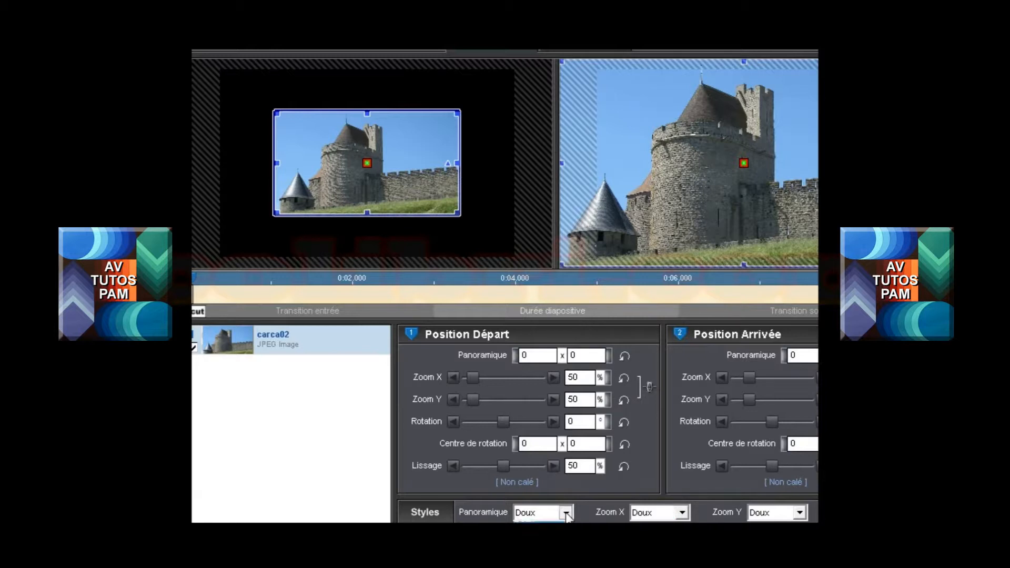
{"action": "left_click", "coordinate": [537, 544]}
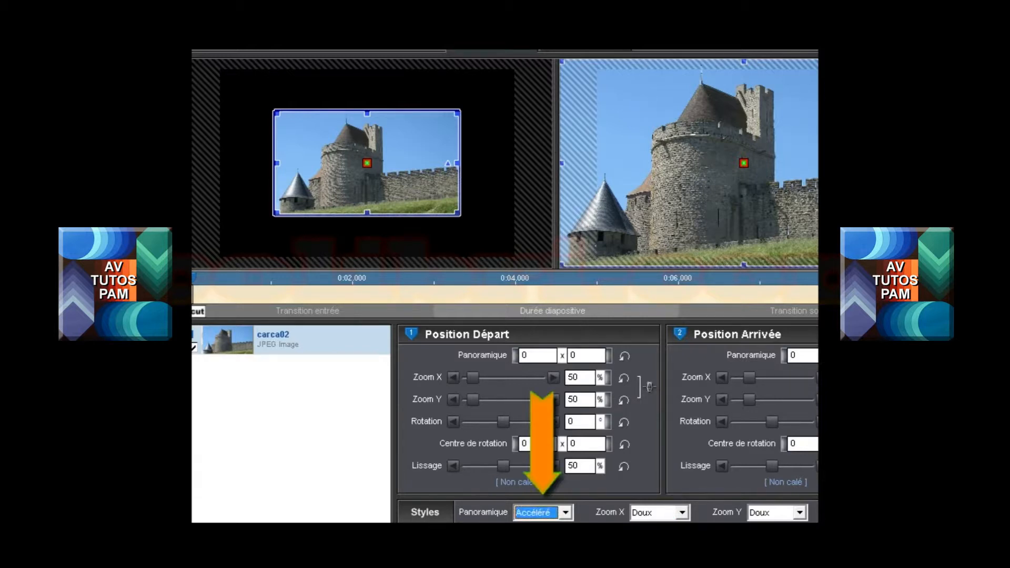
{"action": "left_click", "coordinate": [682, 513]}
{"action": "left_click", "coordinate": [652, 544]}
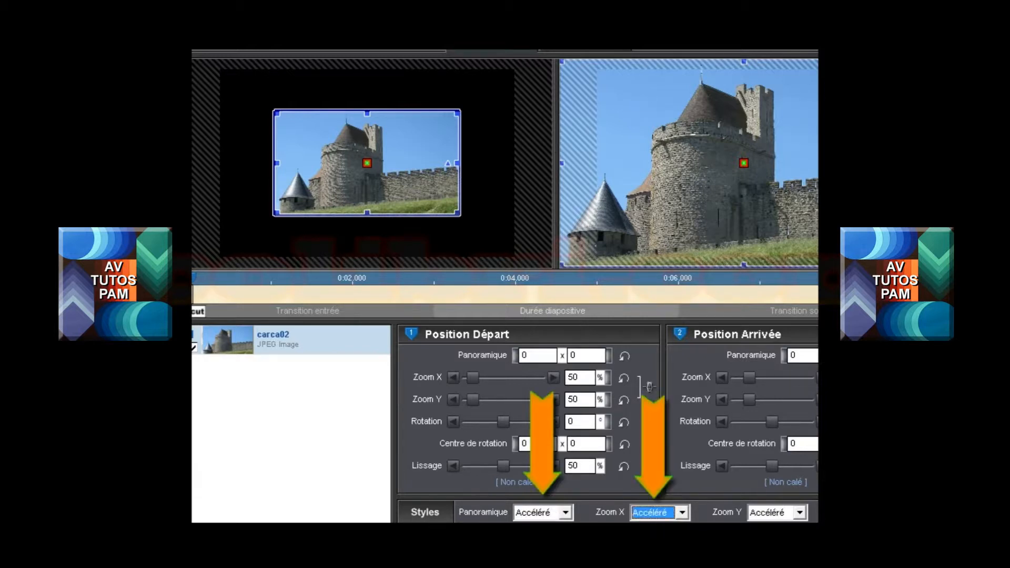
Switch the Panoramique and linked Zoom X/Y movement styles to Décéléré
{"action": "left_click", "coordinate": [567, 512]}
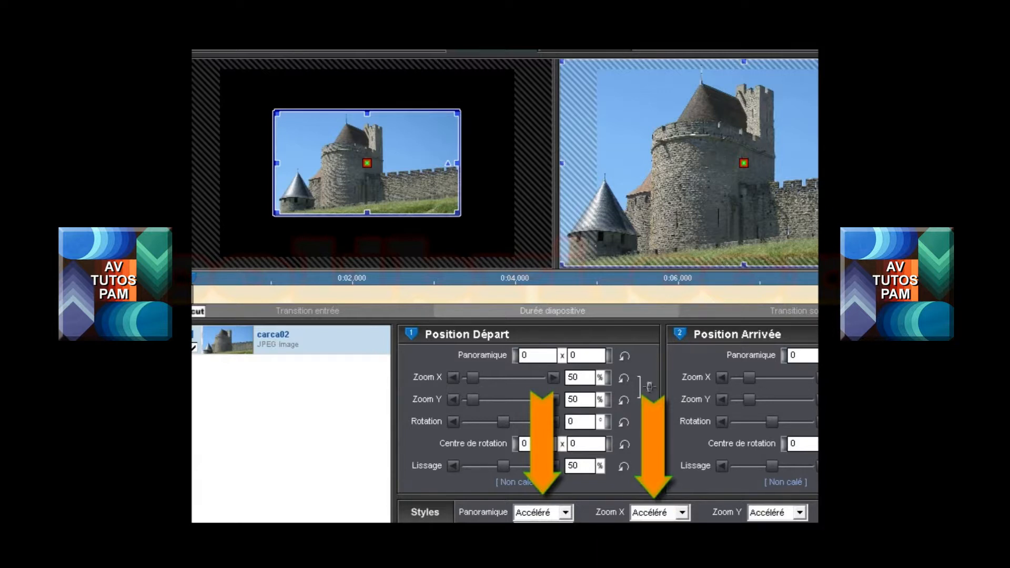
{"action": "left_click", "coordinate": [537, 554]}
{"action": "left_click", "coordinate": [682, 513]}
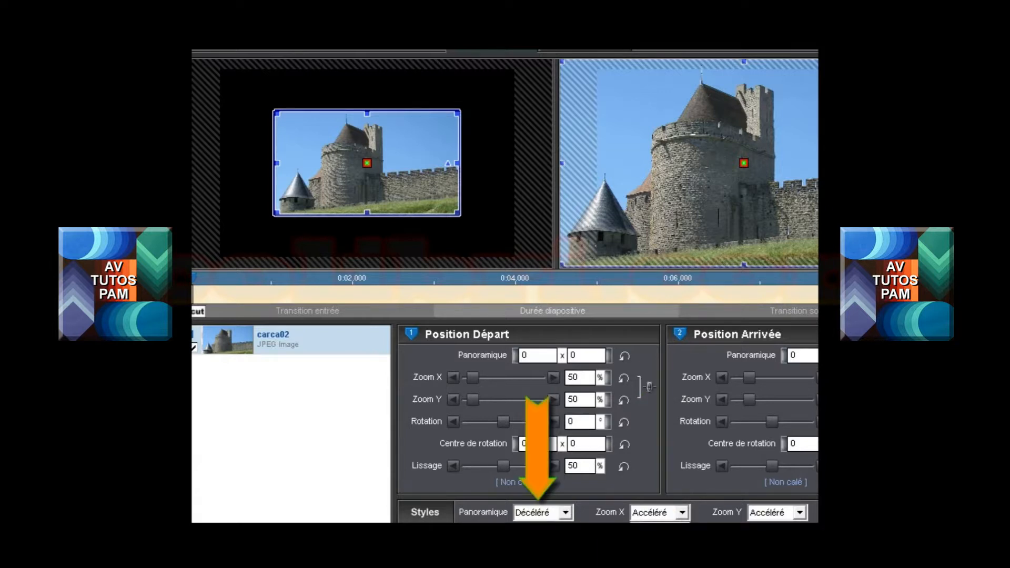
{"action": "left_click", "coordinate": [652, 555]}
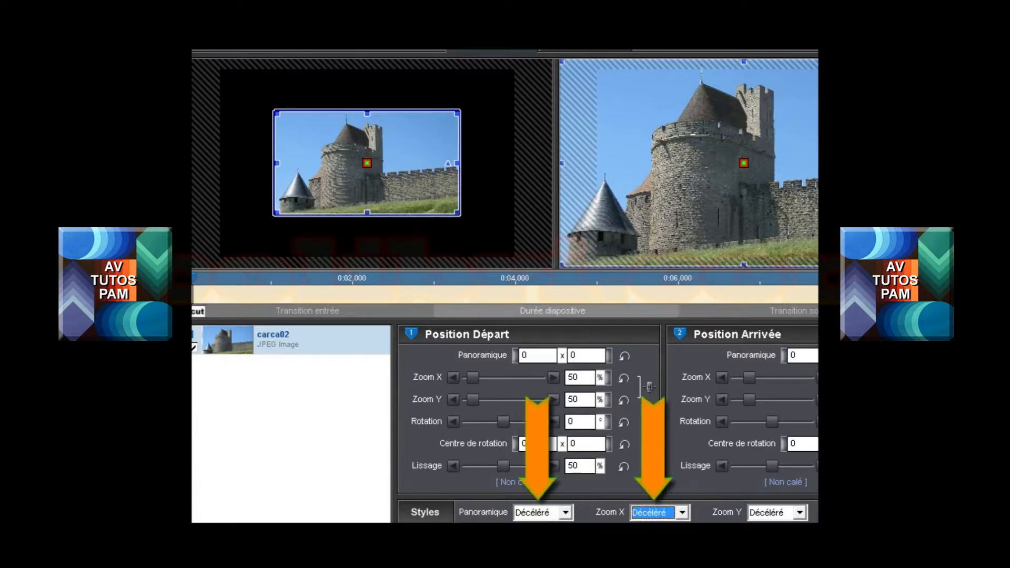
{"action": "left_click", "coordinate": [682, 516]}
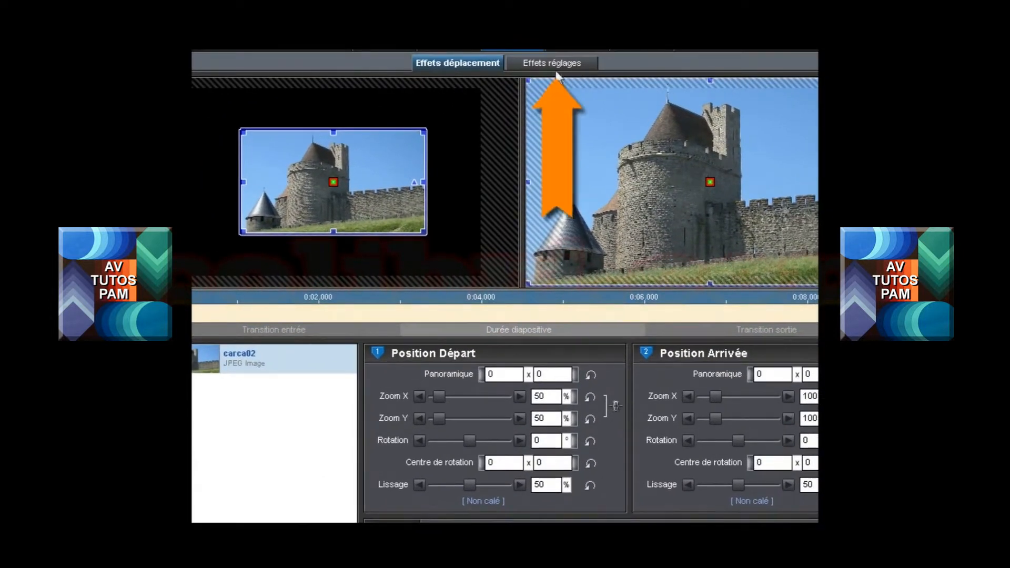
Open the adjustment effects, compare them with the layer's editing settings, and return to the effects
{"action": "left_click", "coordinate": [555, 71]}
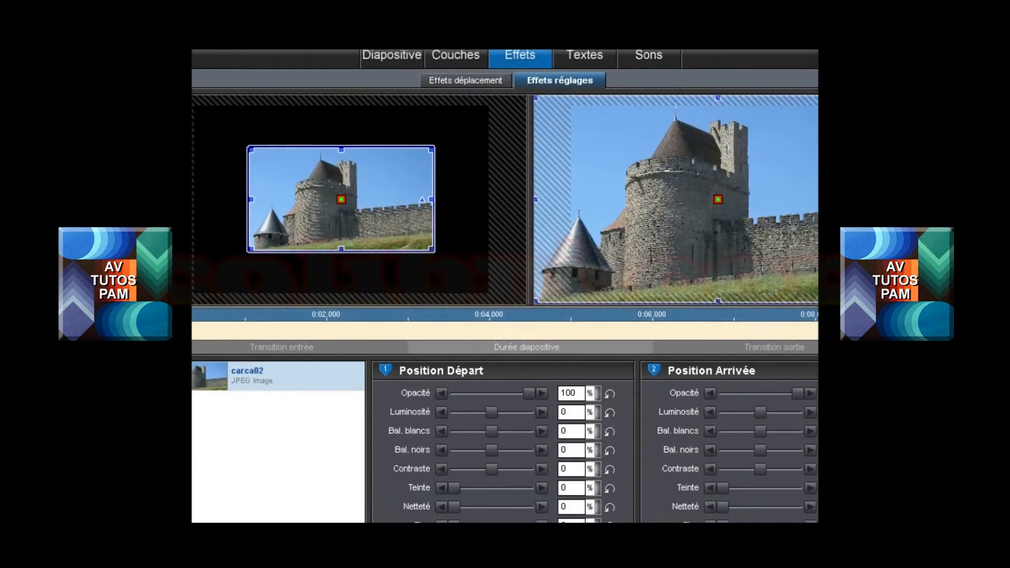
{"action": "left_click", "coordinate": [456, 67]}
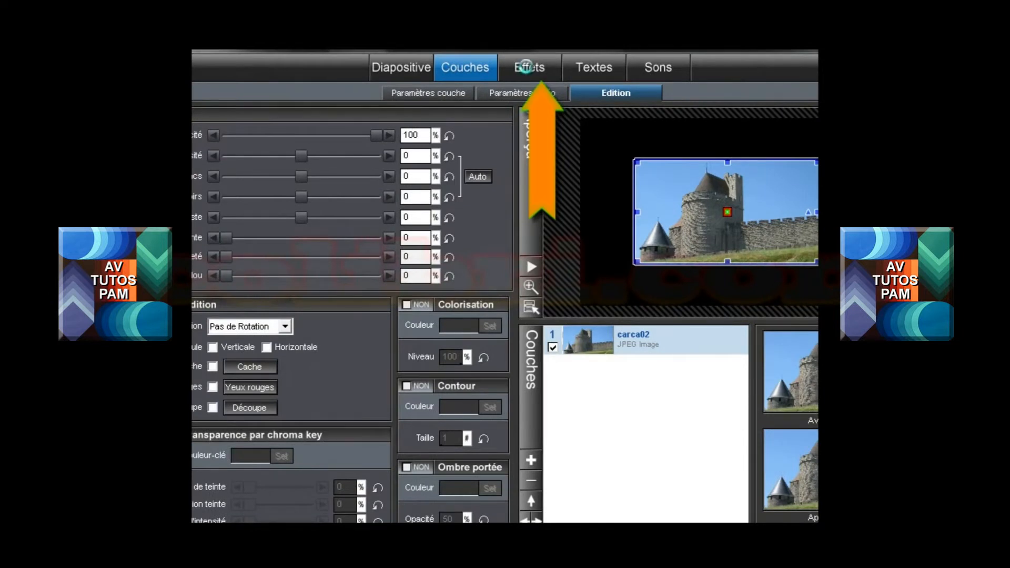
{"action": "left_click", "coordinate": [526, 67]}
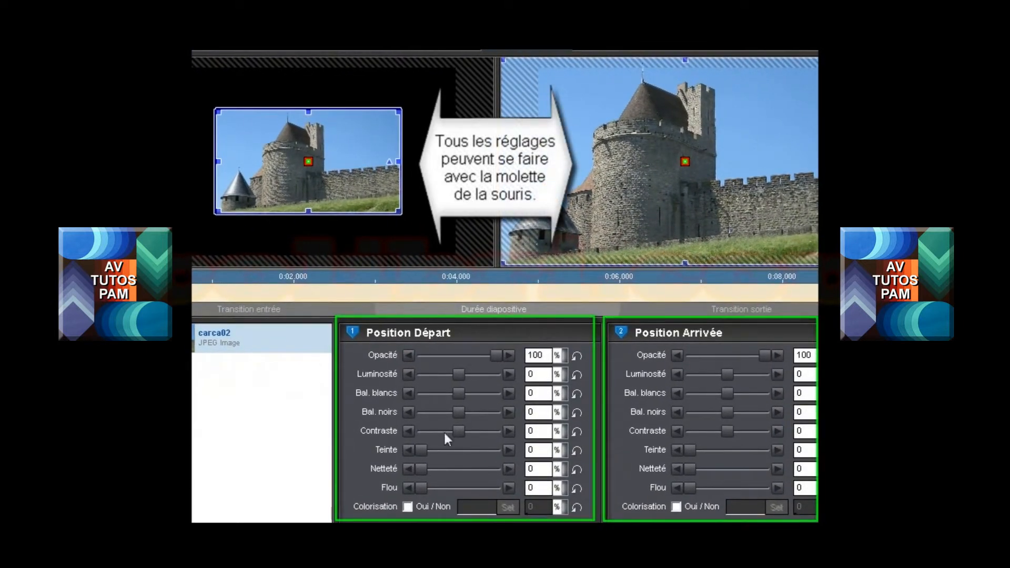
Enable colorization for the start position of carca02 and choose a blue colour
{"action": "left_click", "coordinate": [407, 507]}
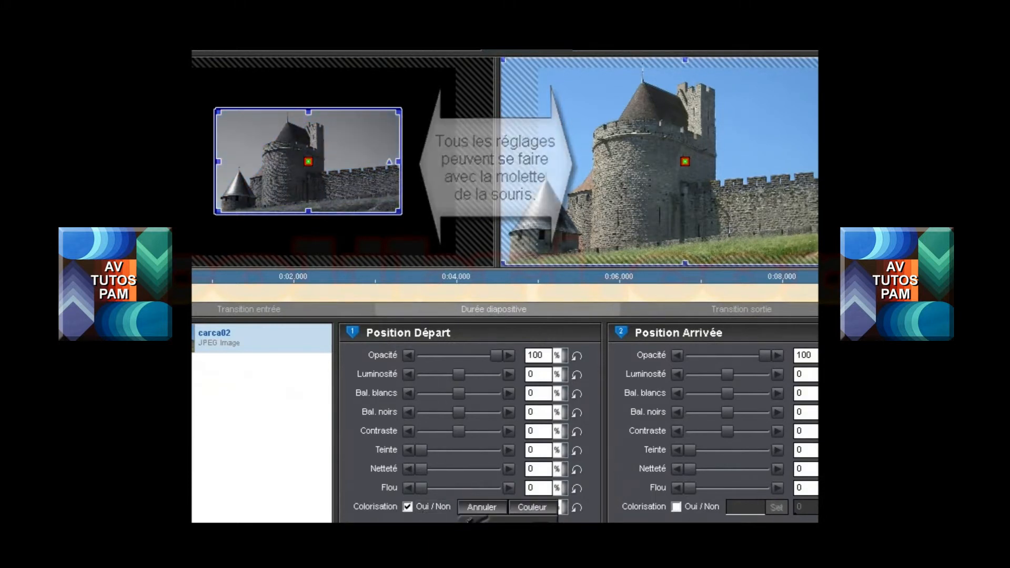
{"action": "left_click", "coordinate": [510, 542]}
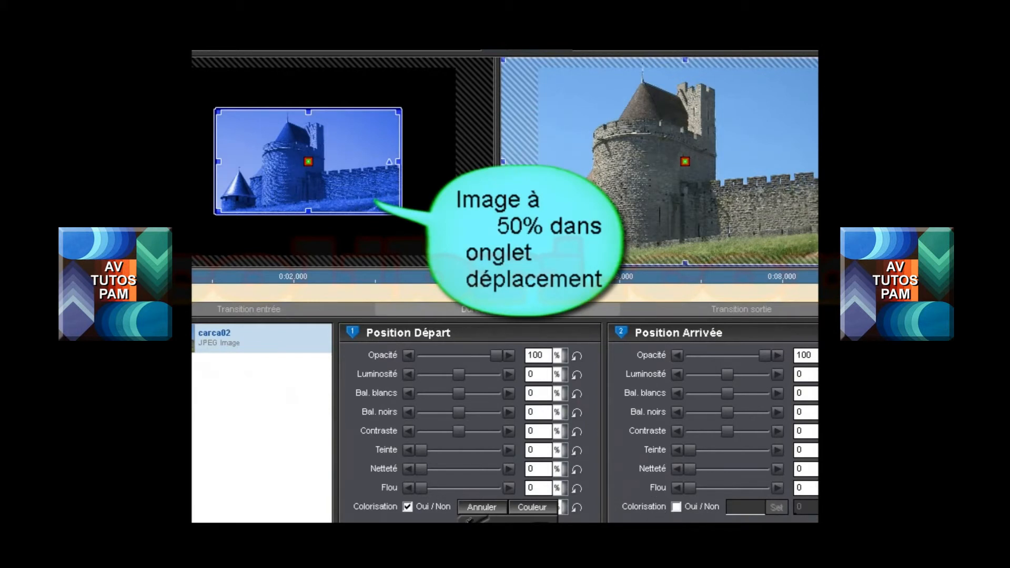
{"action": "left_click", "coordinate": [529, 508]}
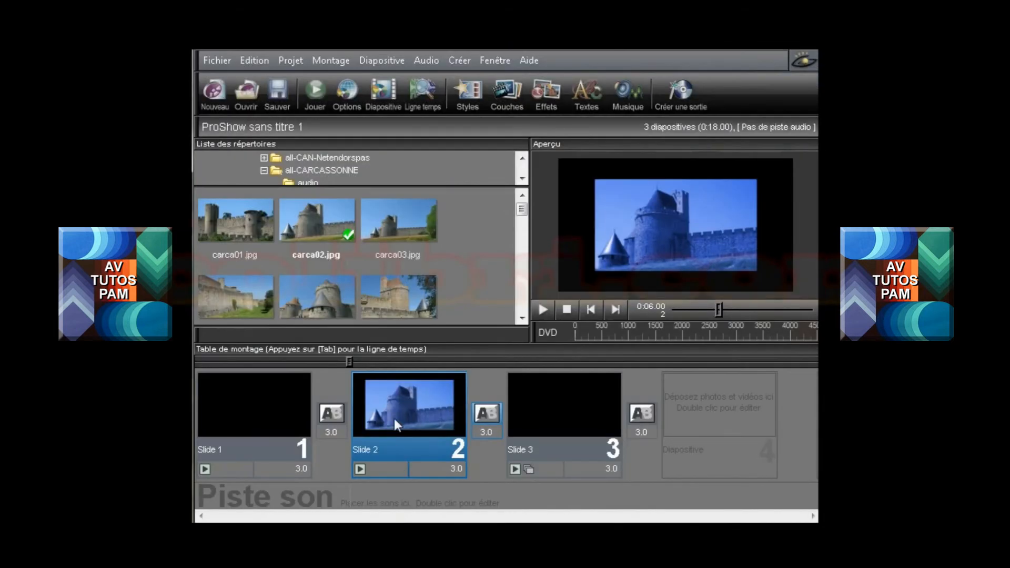
Play the slideshow preview from near the end of slide 1 to check the effects on slide 2
{"action": "left_click", "coordinate": [296, 361]}
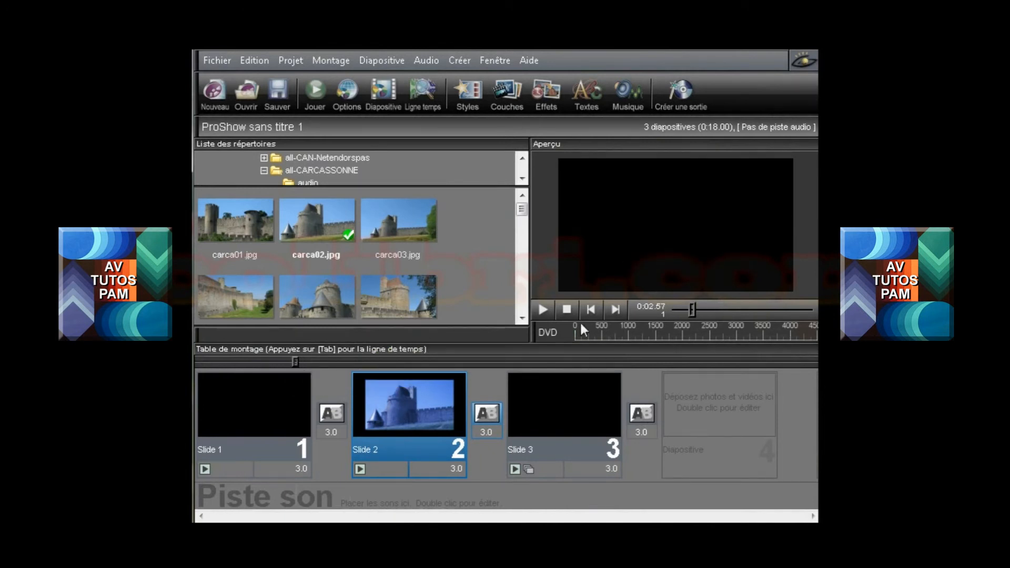
{"action": "left_click", "coordinate": [541, 309]}
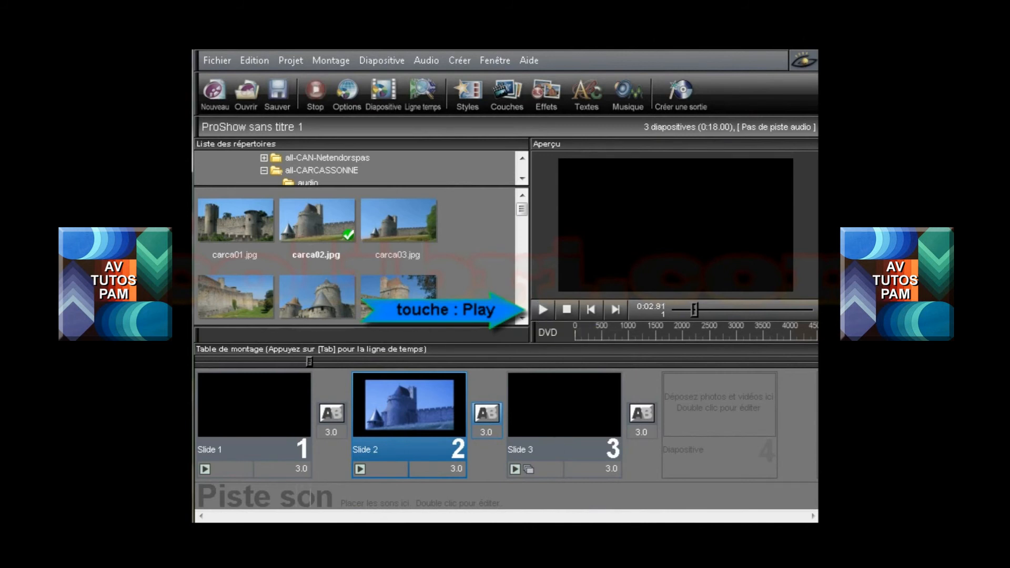